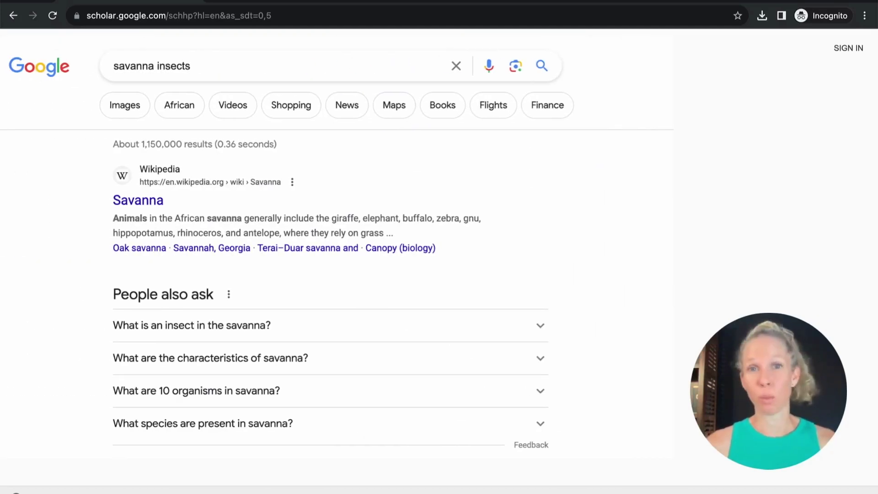
Scroll through the ordinary Google results for 'savanna insects'
scroll(337, 265, "down", 10)
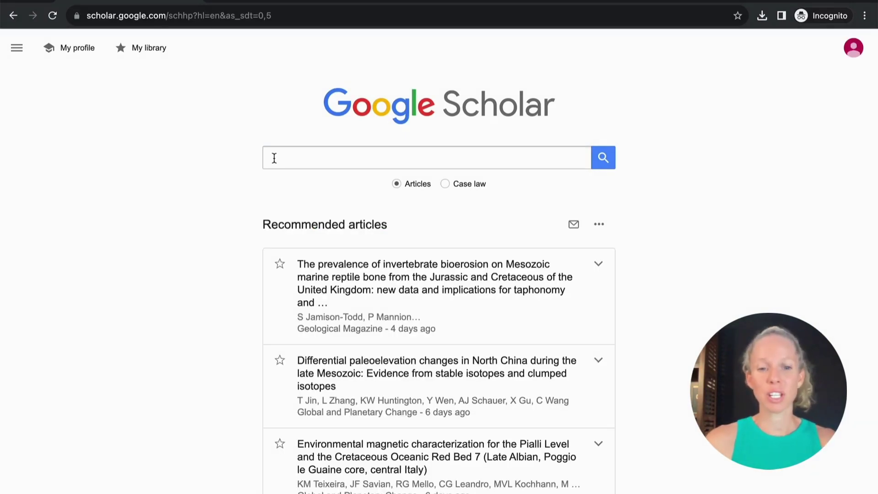
Search Google Scholar for 'rukwa orr'
left_click(274, 158)
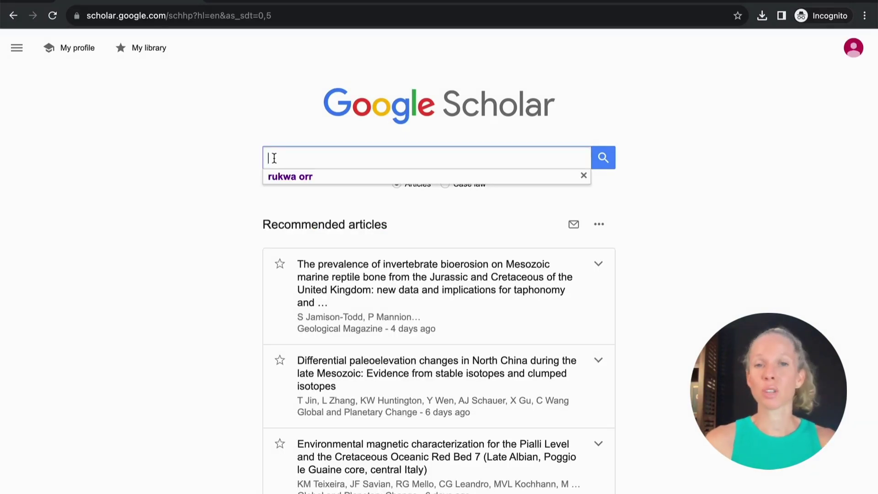
type("rukwa orr")
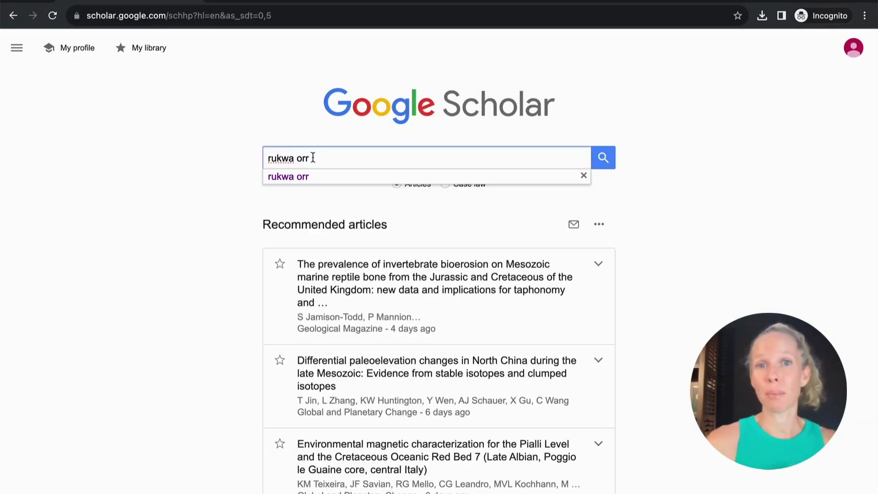
key("Return")
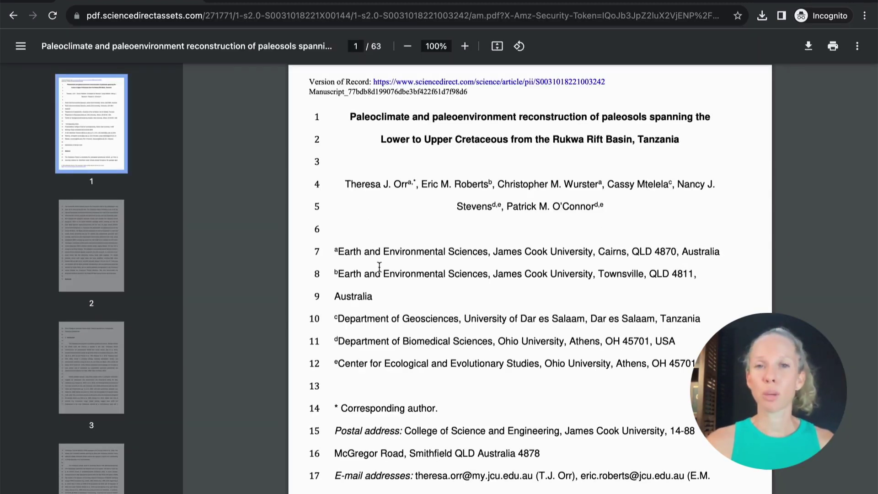
Skim the paleosol manuscript PDF to page 2, then return to the rukwa orr results
scroll(379, 266, "down", 2)
scroll(379, 266, "down", 6)
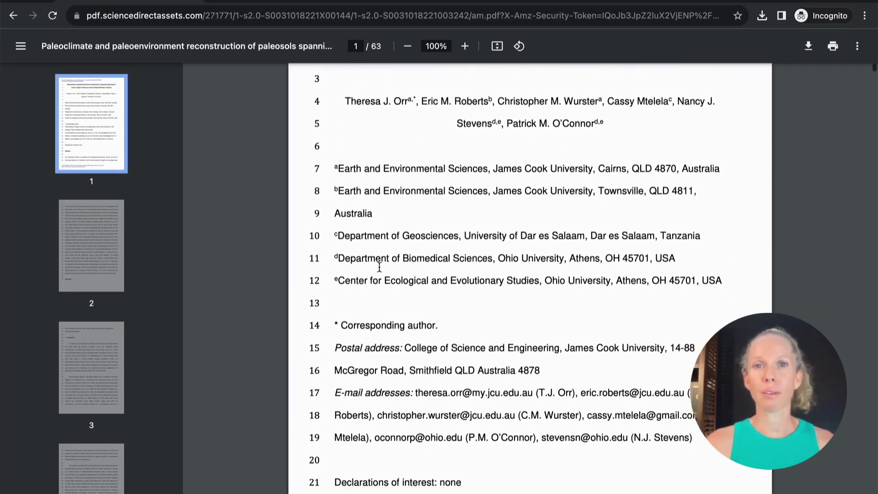
scroll(379, 267, "down", 4)
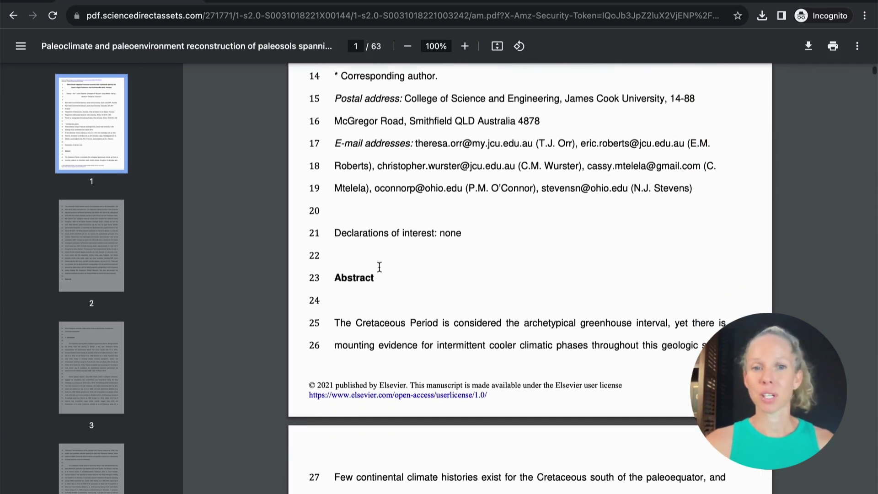
scroll(379, 267, "down", 5)
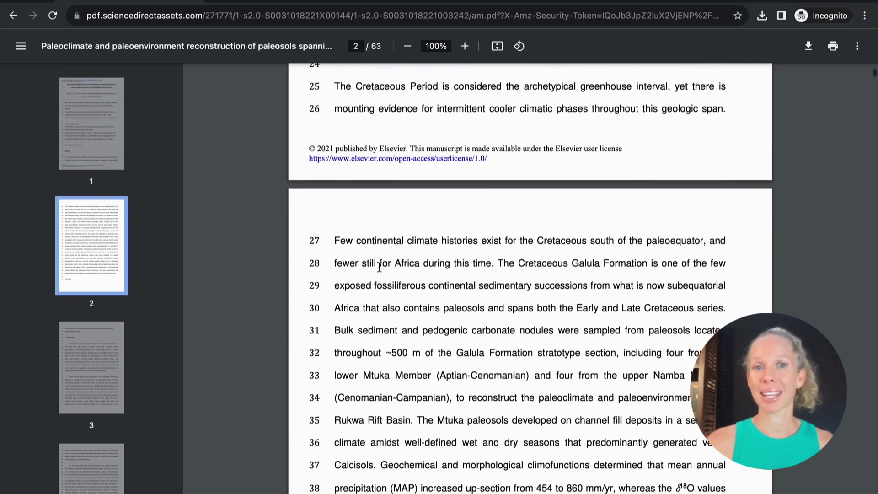
scroll(379, 267, "down", 5)
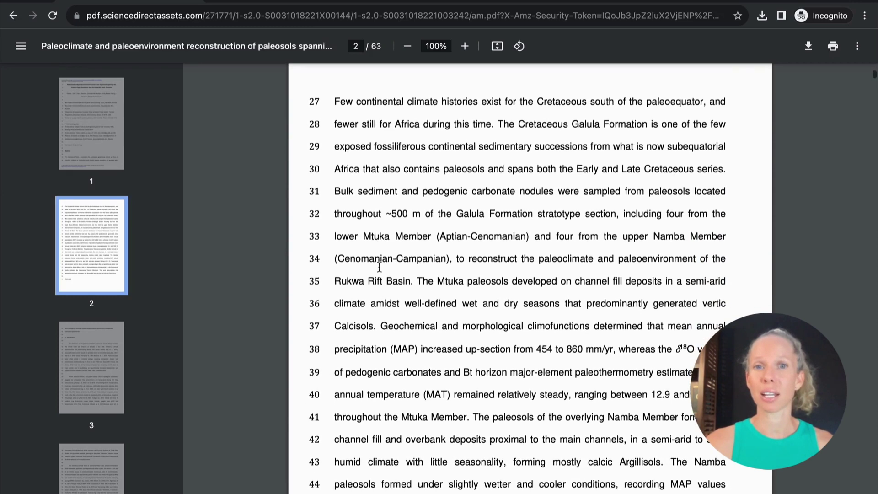
key("alt+Left")
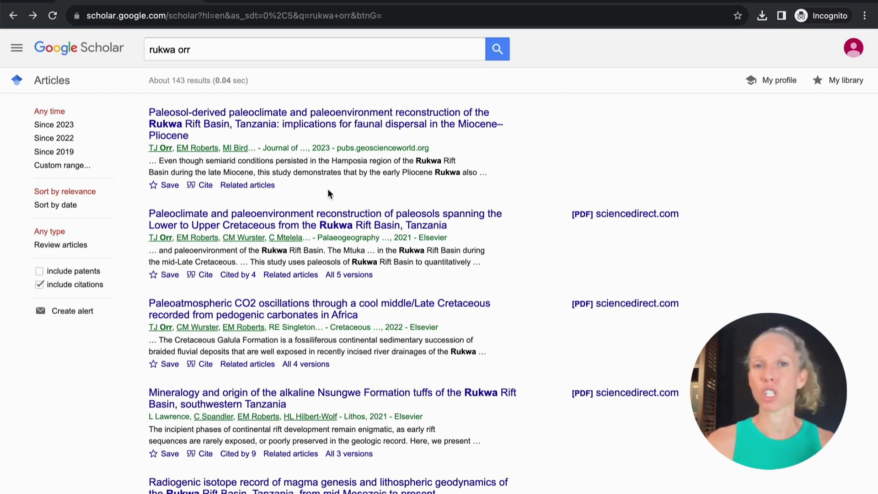
From 'All 5 versions', open the nsf.gov PDF and scroll to its page-2 geologic map
left_click(349, 275)
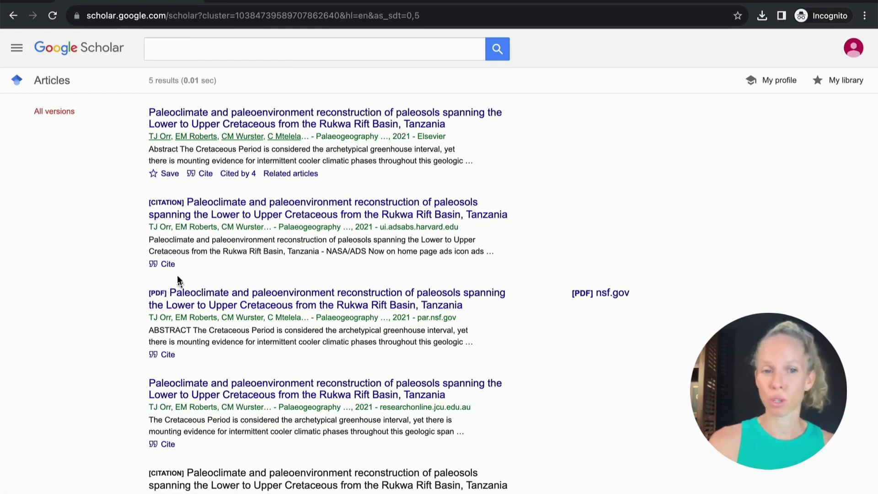
left_click(170, 298)
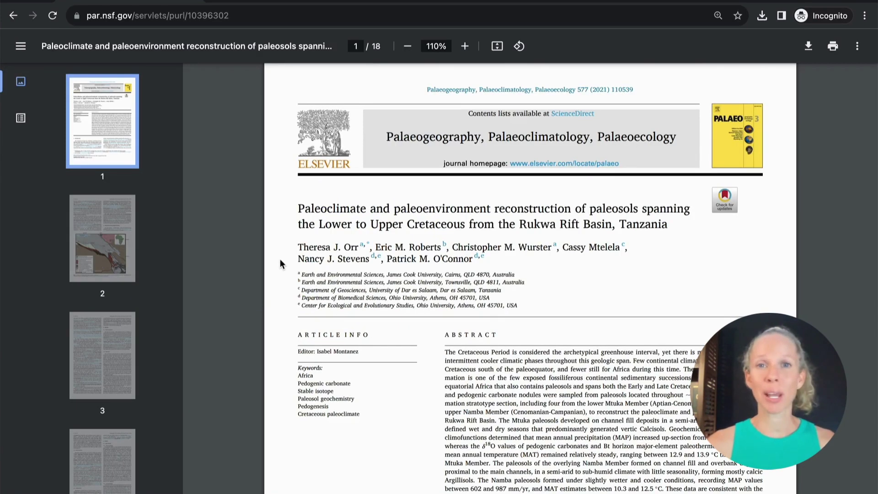
scroll(423, 285, "down", 3)
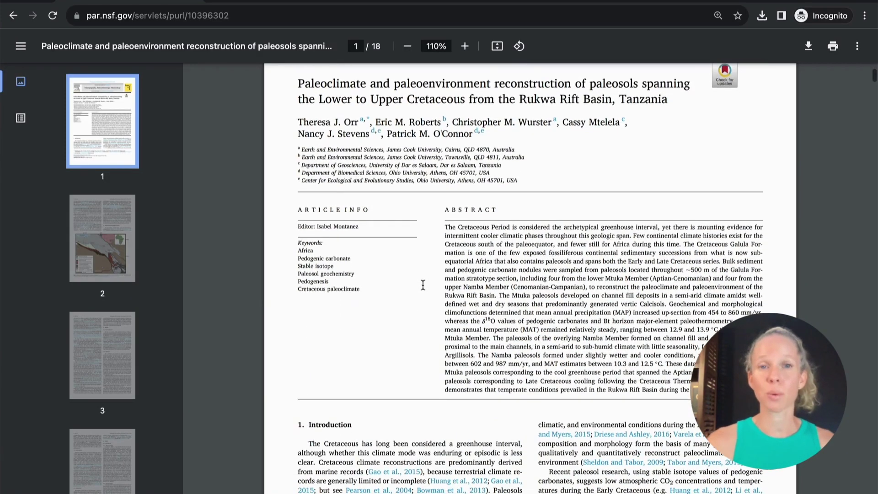
scroll(423, 284, "up", 3)
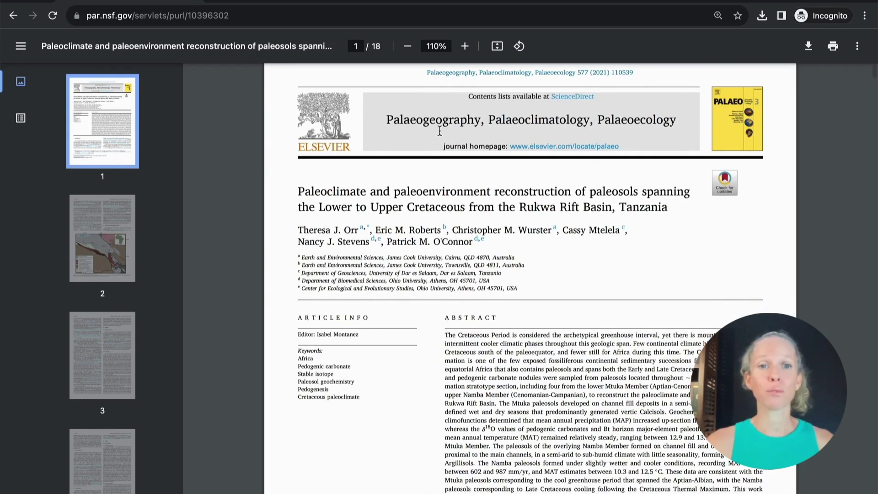
scroll(353, 179, "down", 3)
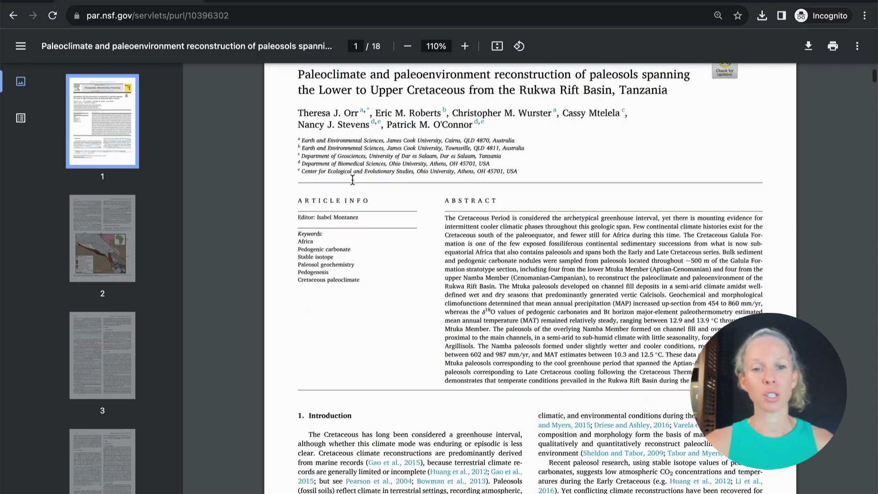
scroll(352, 180, "down", 6)
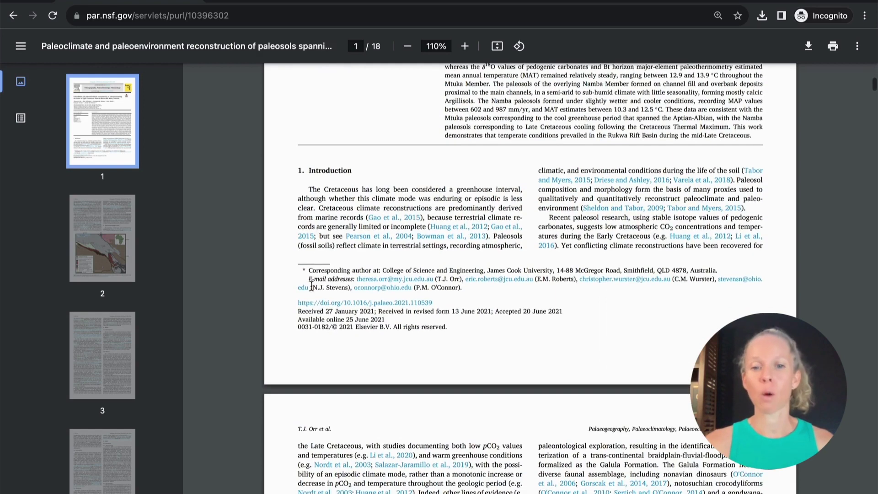
scroll(360, 315, "down", 10)
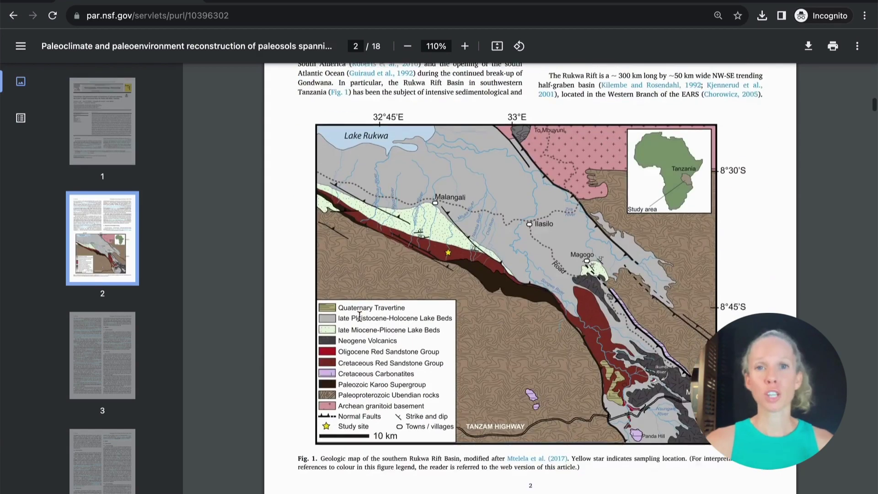
scroll(359, 316, "down", 1)
scroll(360, 315, "up", 5)
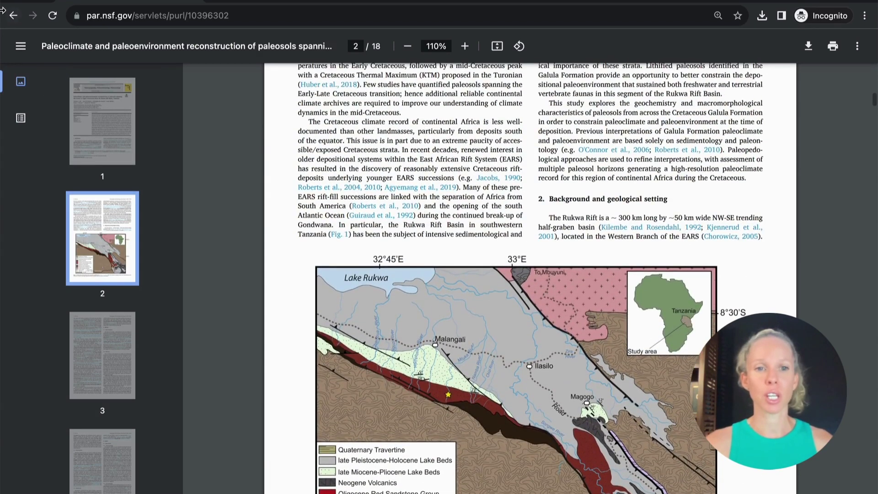
Read through the ScienceDirect abstract, introduction and section snippets of the paleosol article
left_click(14, 16)
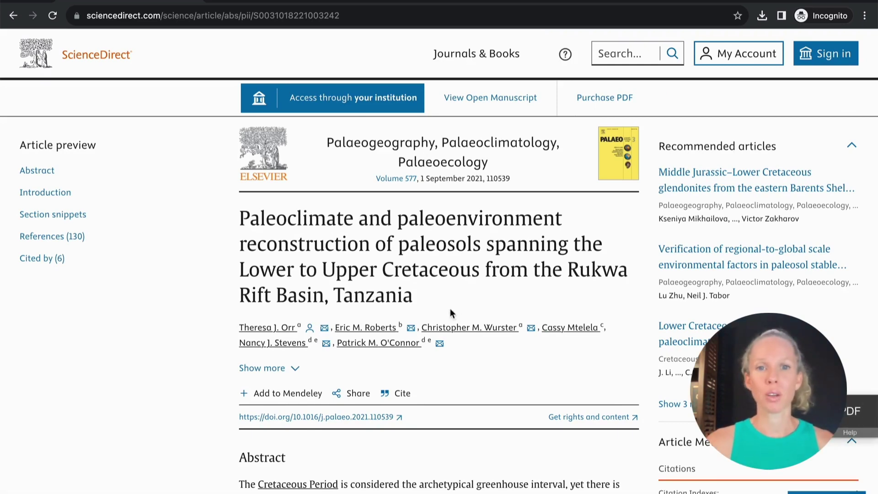
scroll(491, 204, "down", 8)
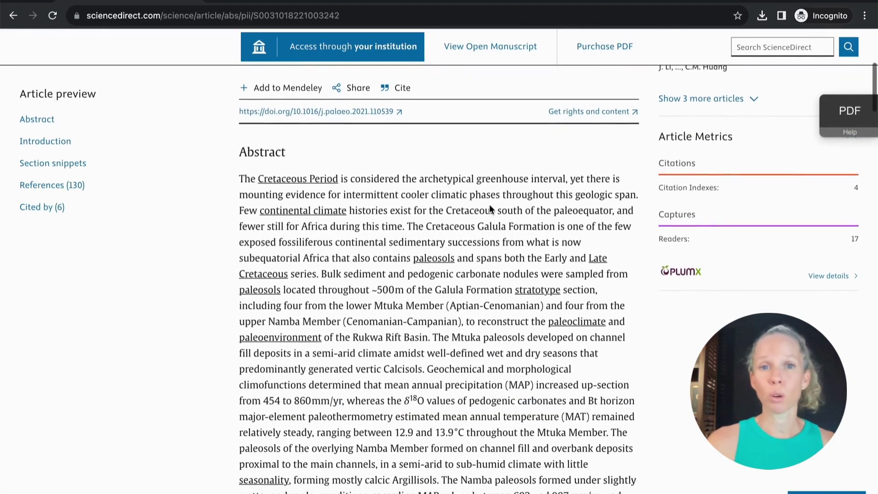
scroll(489, 205, "down", 8)
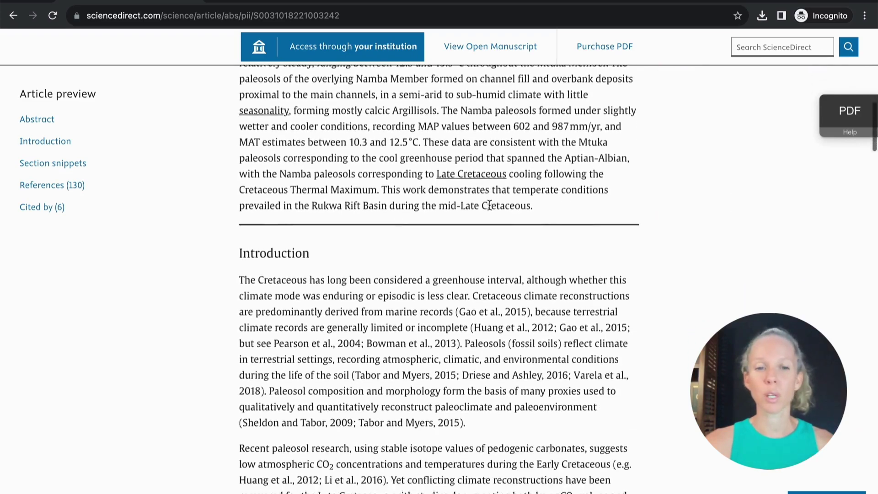
scroll(489, 204, "down", 12)
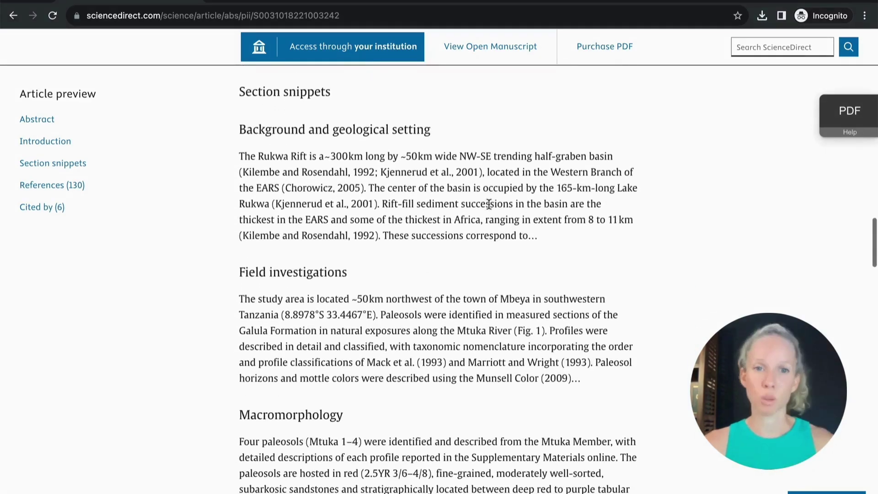
scroll(489, 205, "up", 4)
scroll(489, 204, "up", 16)
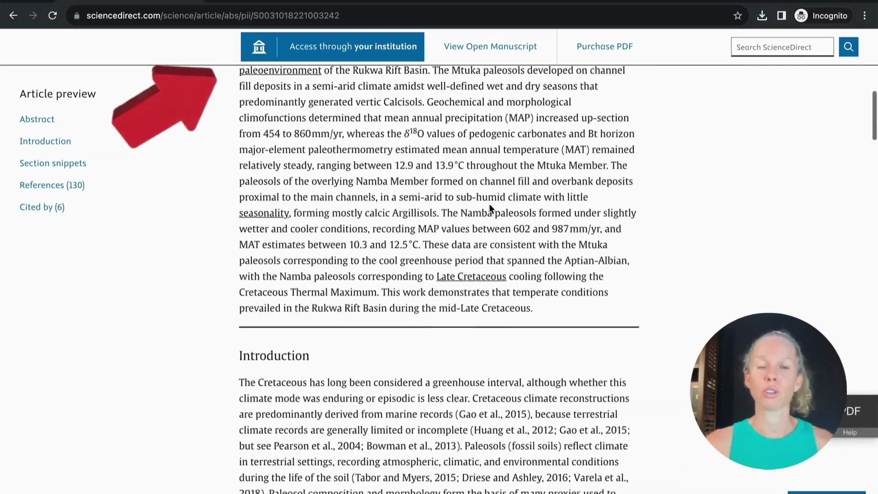
scroll(348, 106, "up", 6)
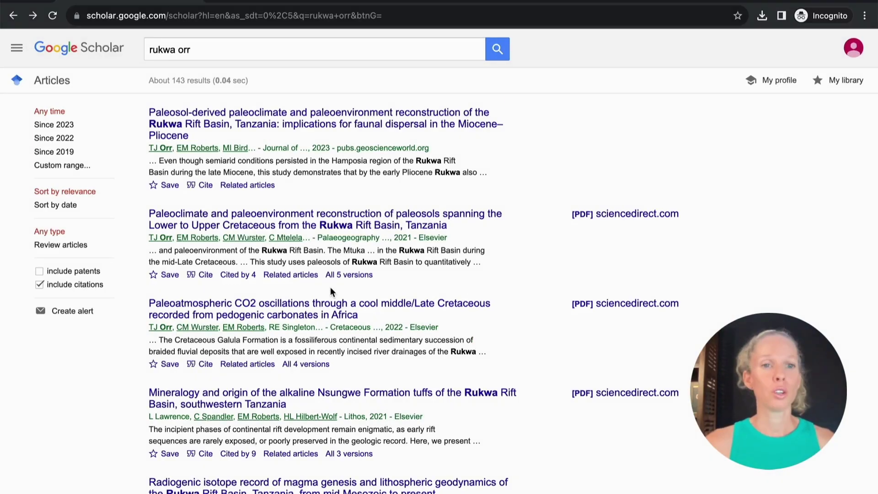
left_click(204, 273)
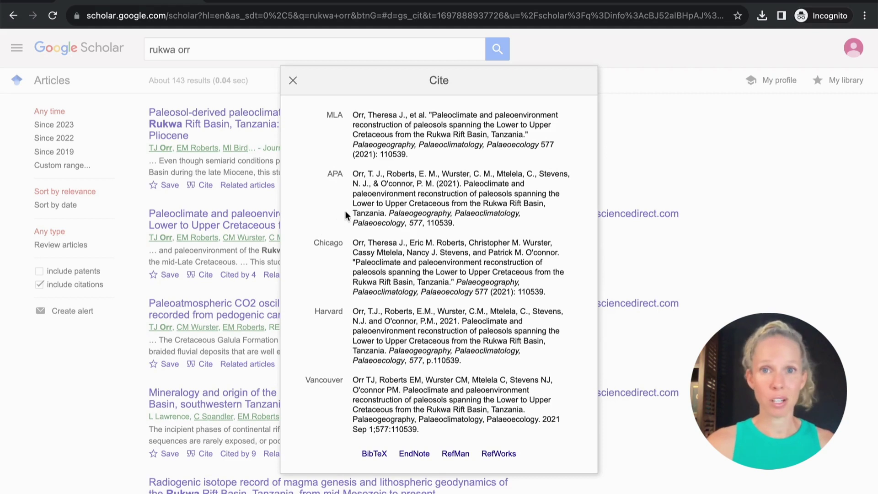
triple_click(395, 206)
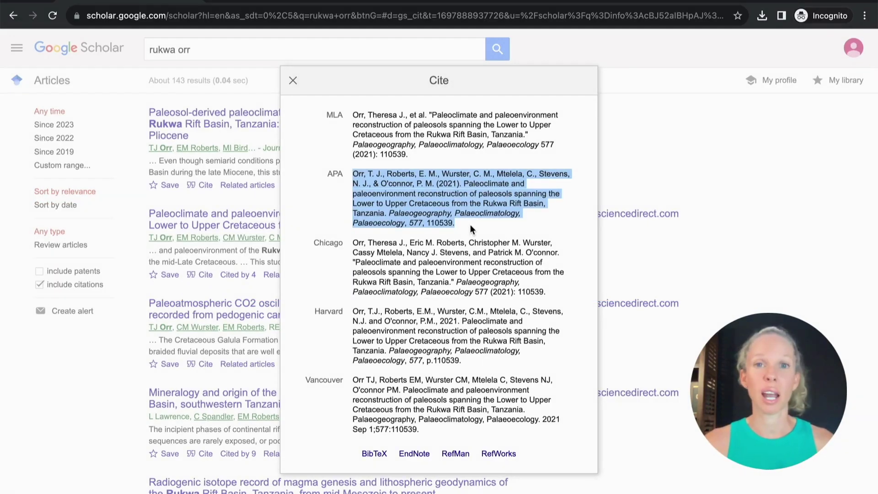
left_click(117, 215)
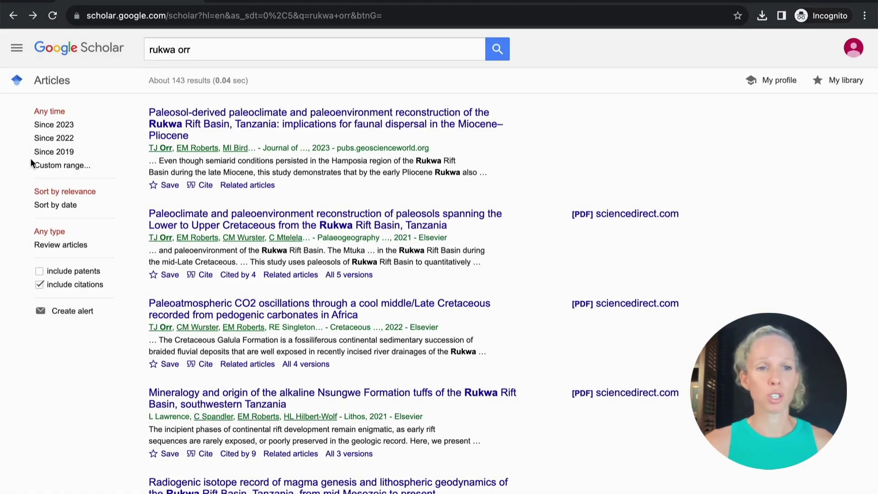
Apply a custom year range of 2000 to 2023, leaving about 104 results
left_click(55, 155)
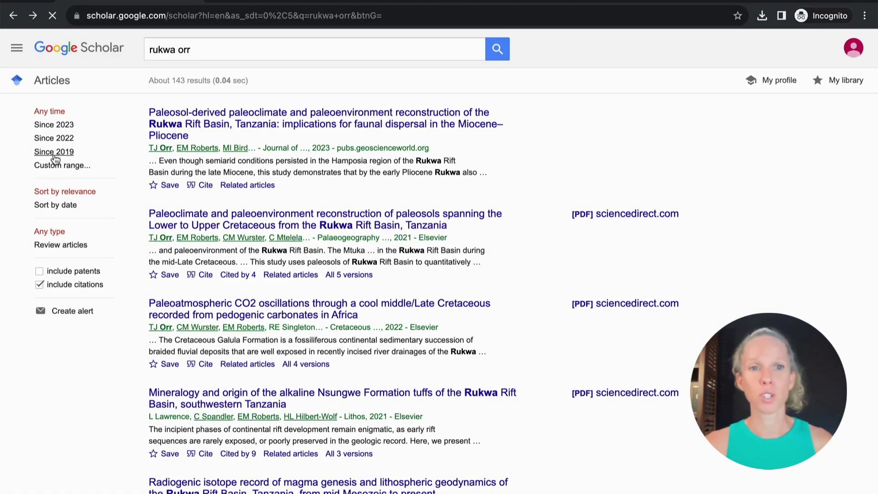
left_click(50, 111)
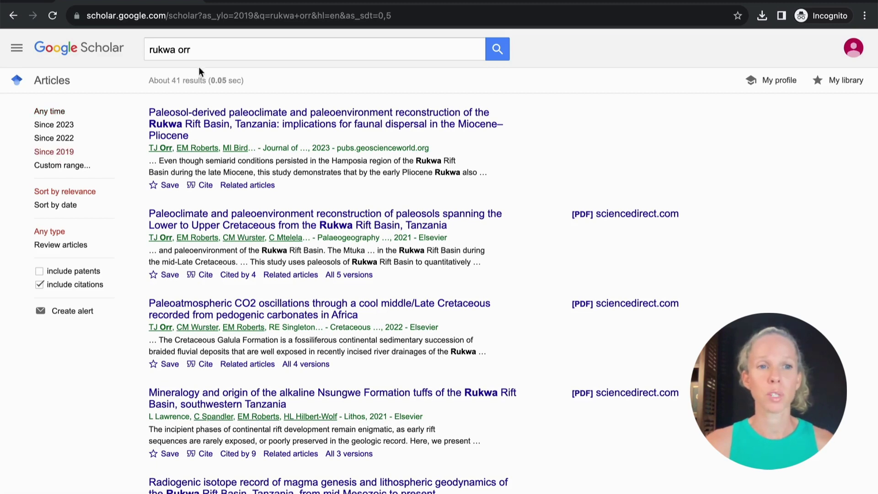
left_click(66, 168)
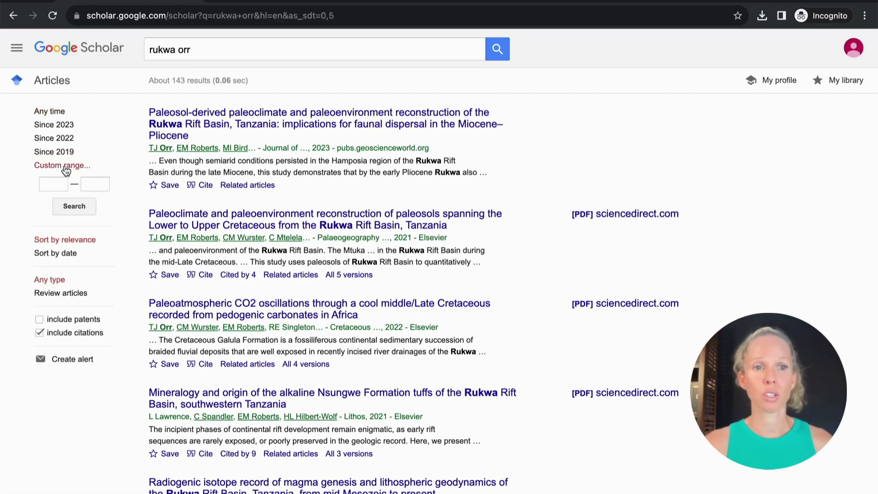
left_click(51, 185)
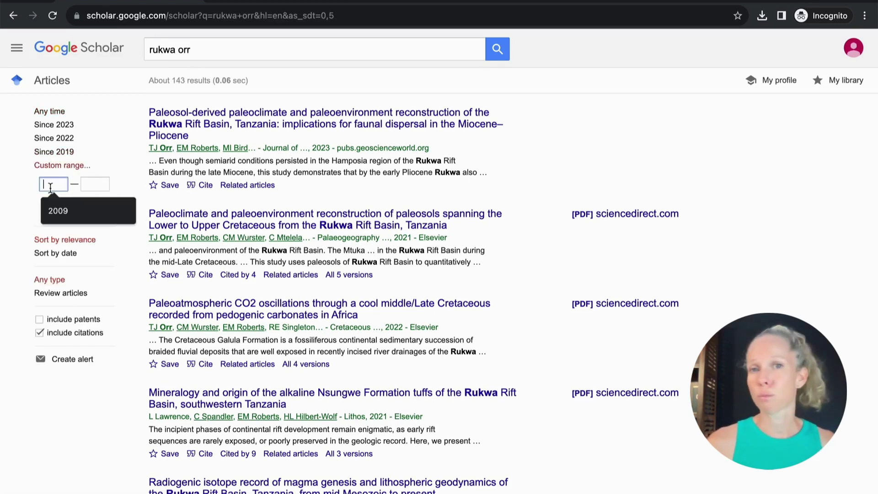
type("2000")
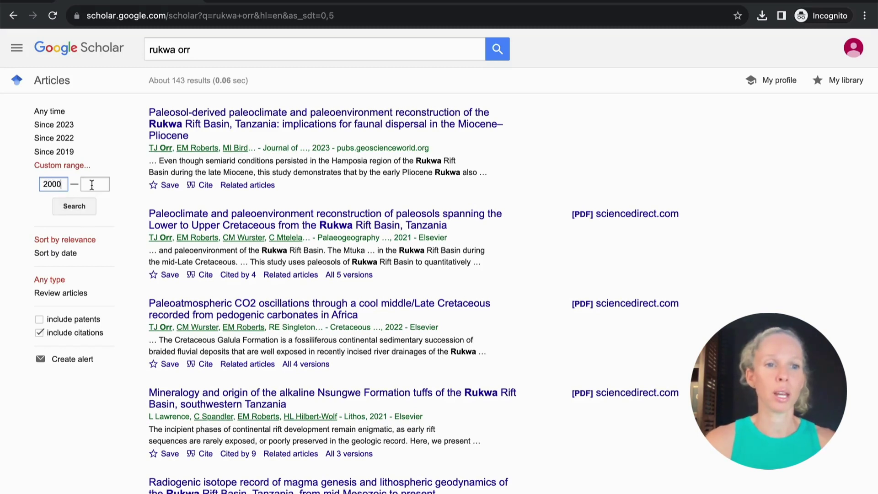
left_click(95, 185)
type("2023")
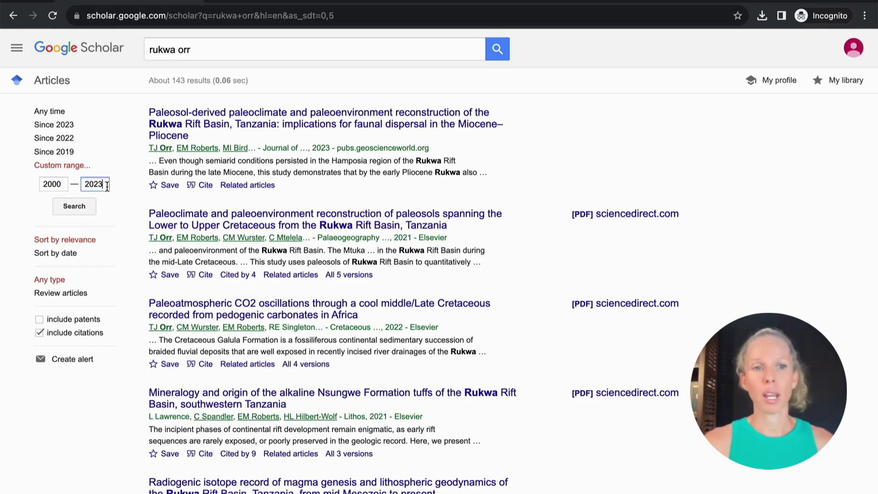
left_click(76, 213)
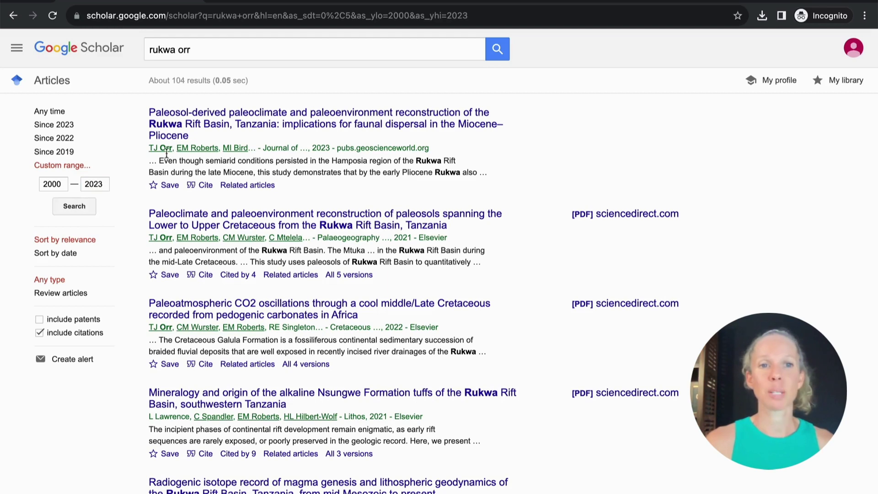
Switch sorting to date and back to relevance, then view the second result's related articles
left_click(60, 253)
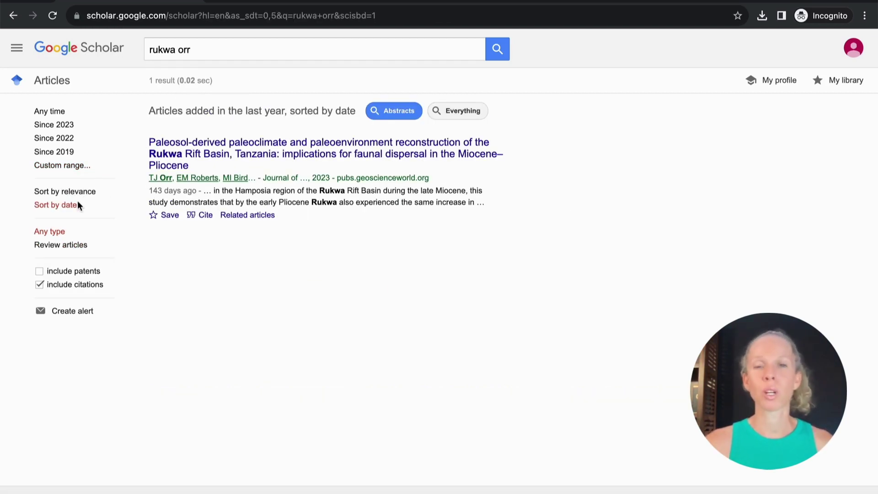
left_click(78, 193)
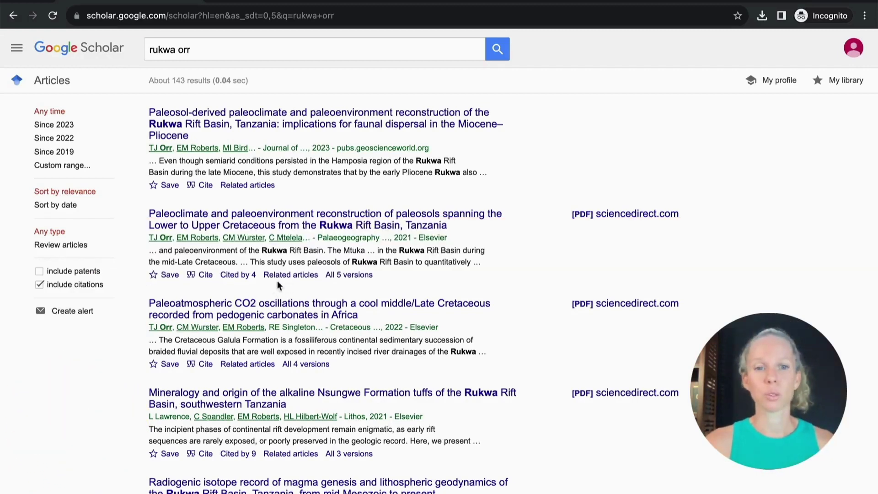
left_click(292, 276)
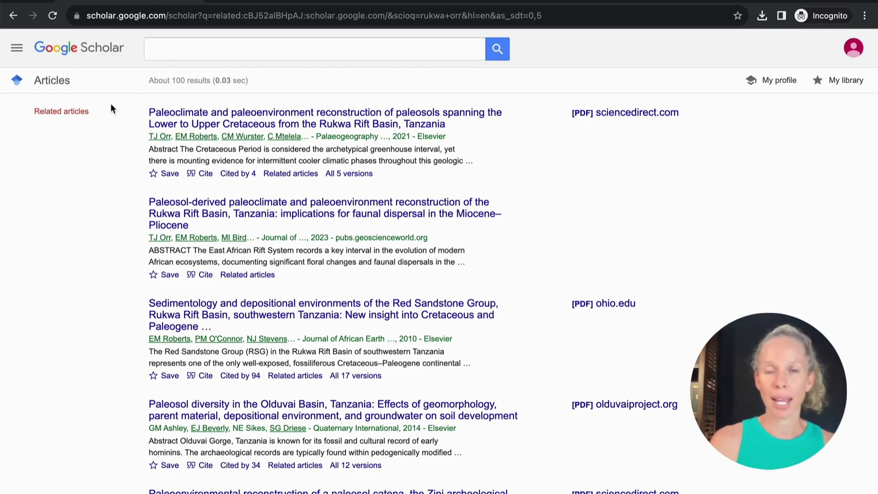
left_click(13, 16)
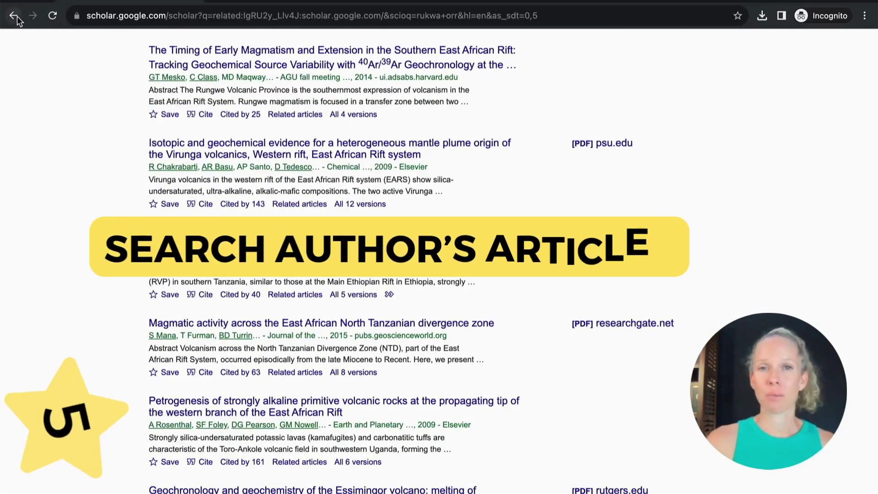
left_click(15, 15)
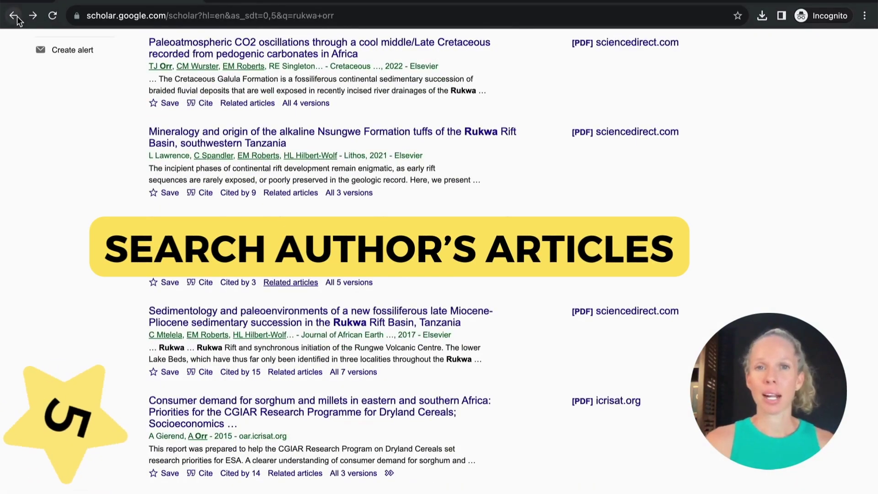
scroll(120, 175, "up", 4)
scroll(120, 171, "up", 1)
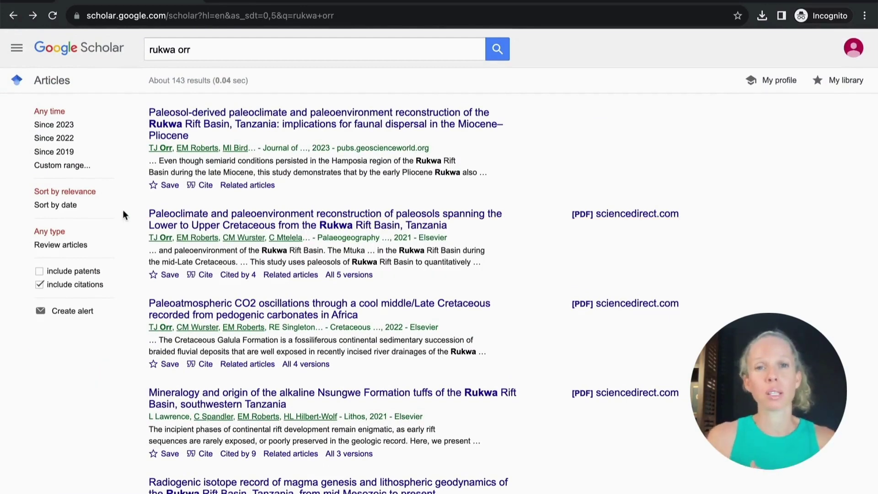
left_click(235, 148)
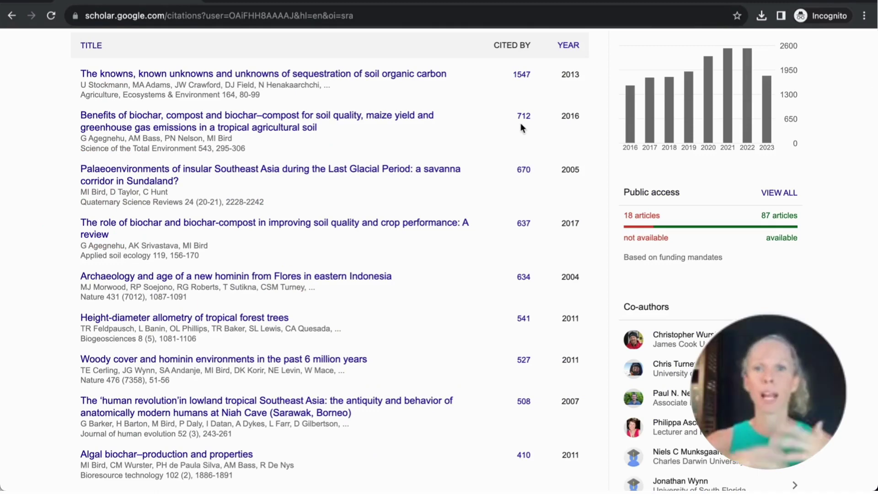
scroll(394, 189, "down", 7)
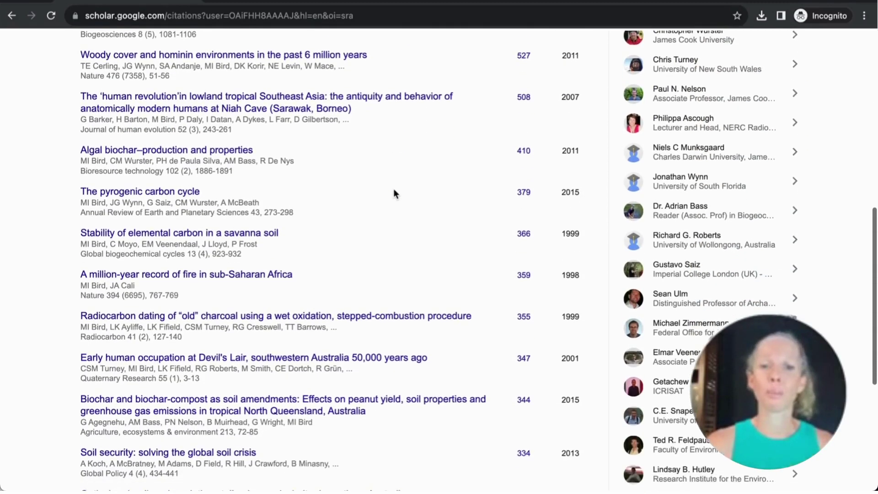
scroll(393, 188, "down", 5)
scroll(547, 59, "up", 12)
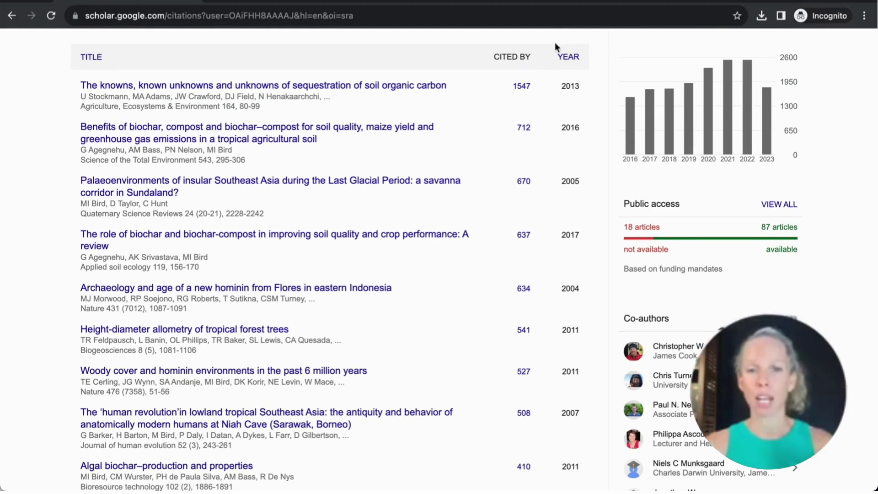
left_click(548, 58)
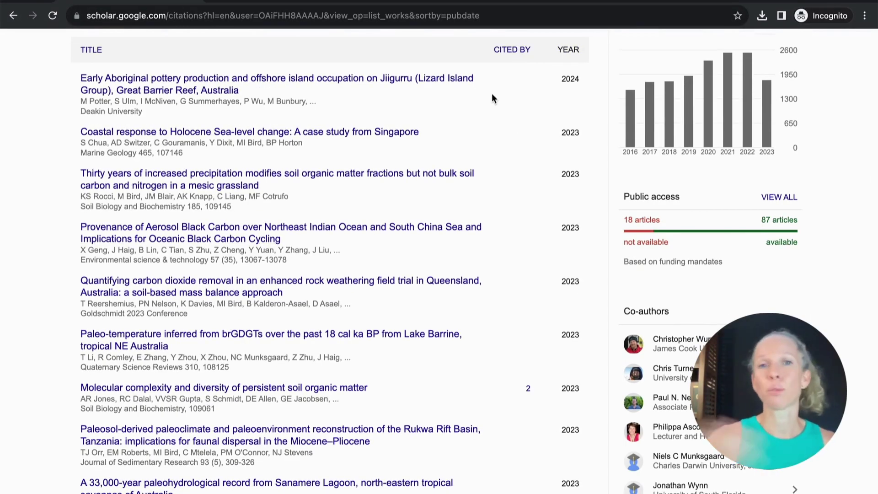
key("ctrl+f")
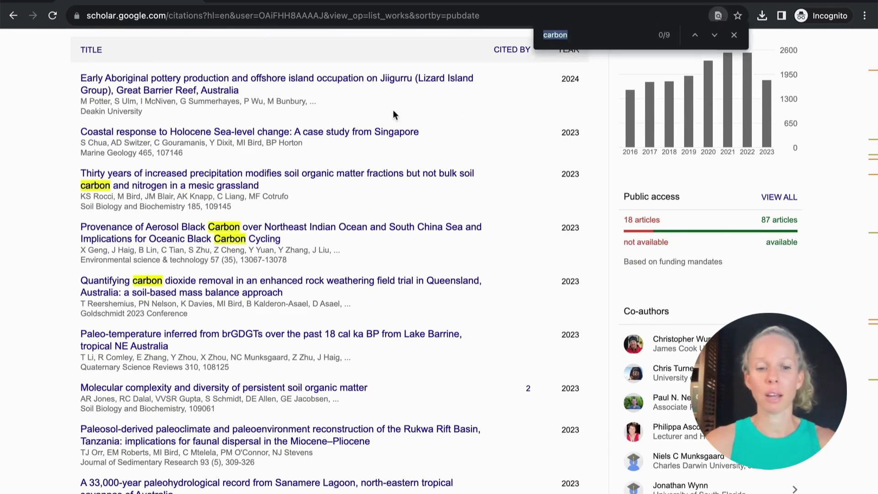
type("carbon")
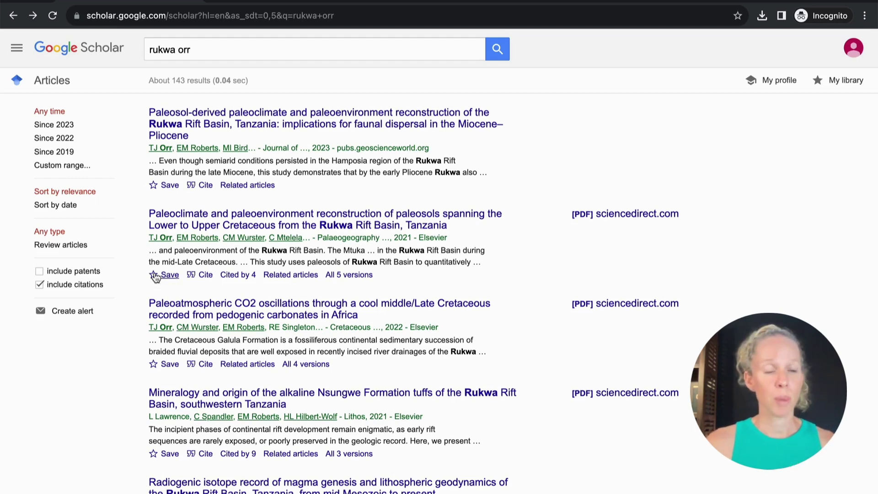
Save the second result to My library under labels 'Reading list' and a new 'geology'
left_click(158, 276)
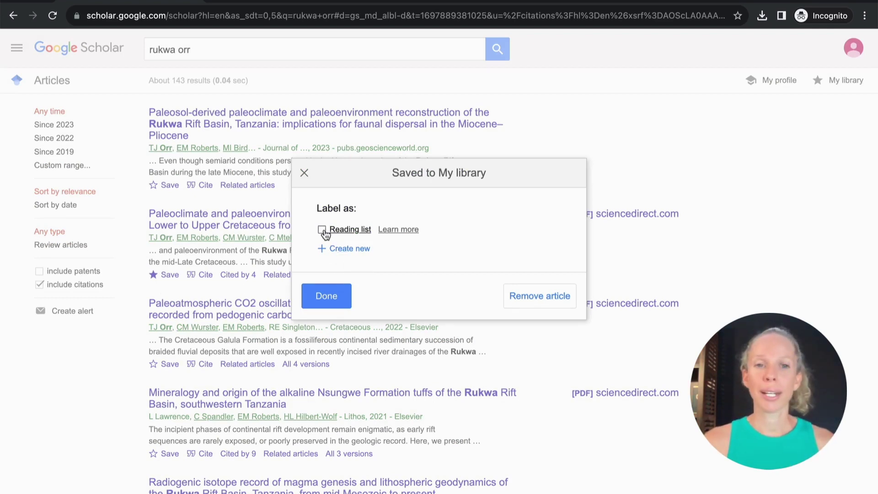
left_click(326, 251)
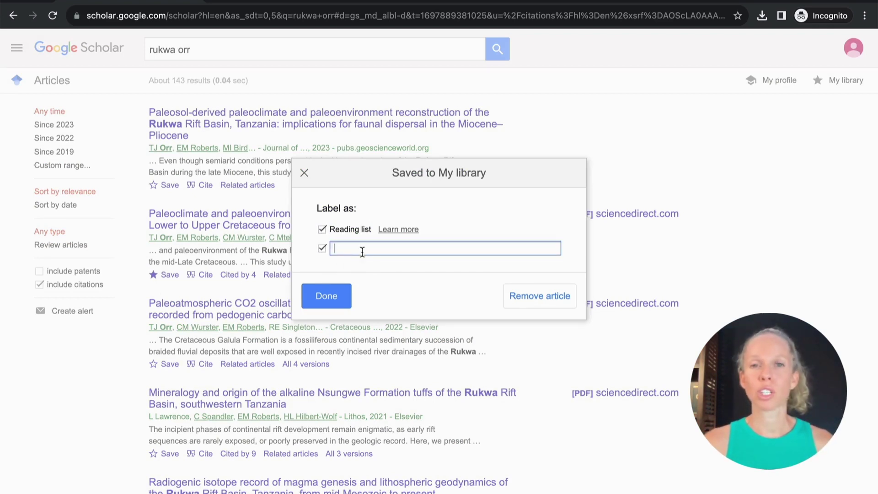
type("geology")
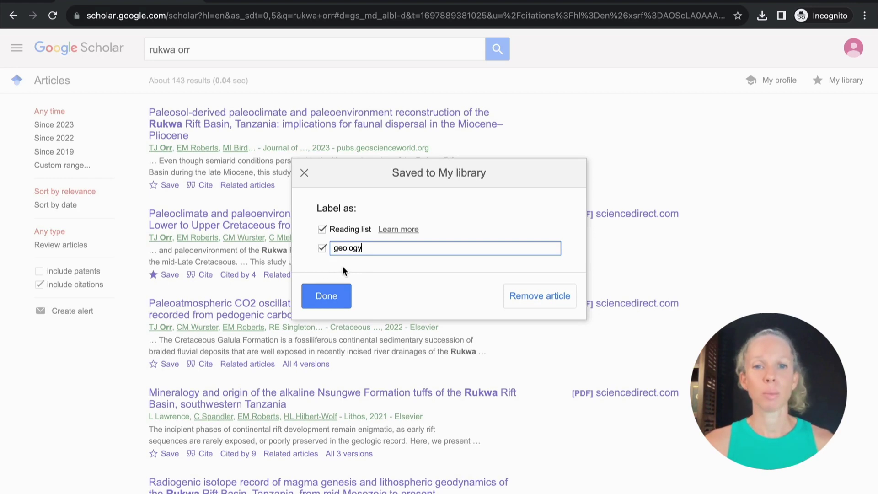
left_click(320, 305)
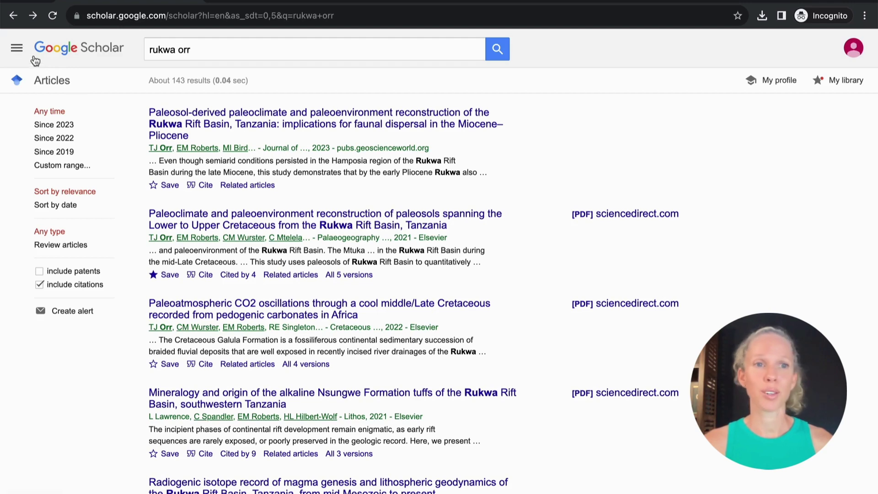
Delete the saved Cretaceous Rukwa Rift paleosol paper from My library
left_click(16, 51)
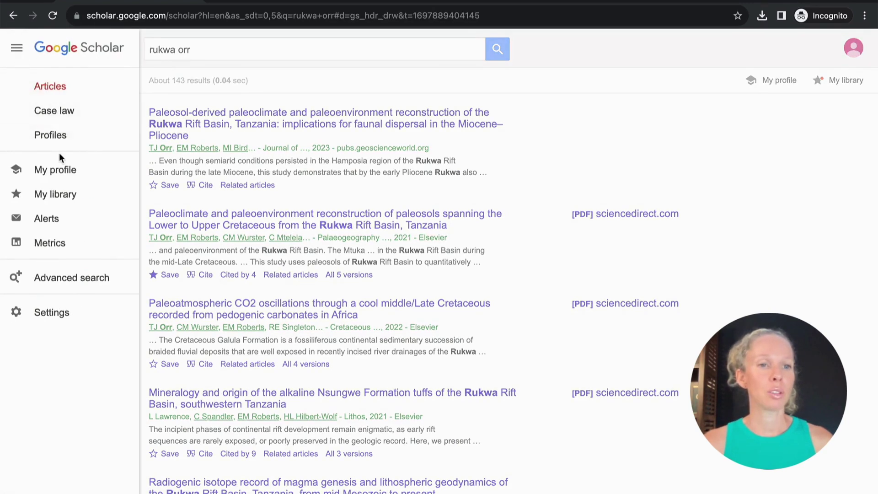
left_click(60, 194)
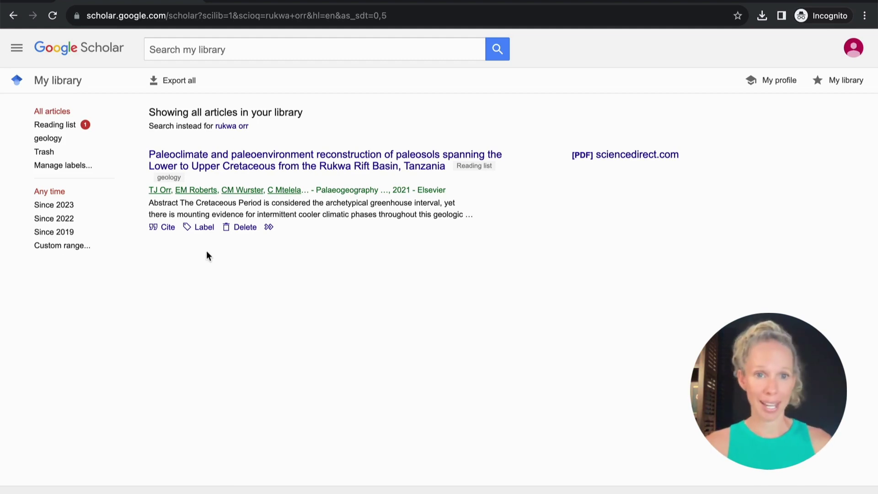
left_click(246, 232)
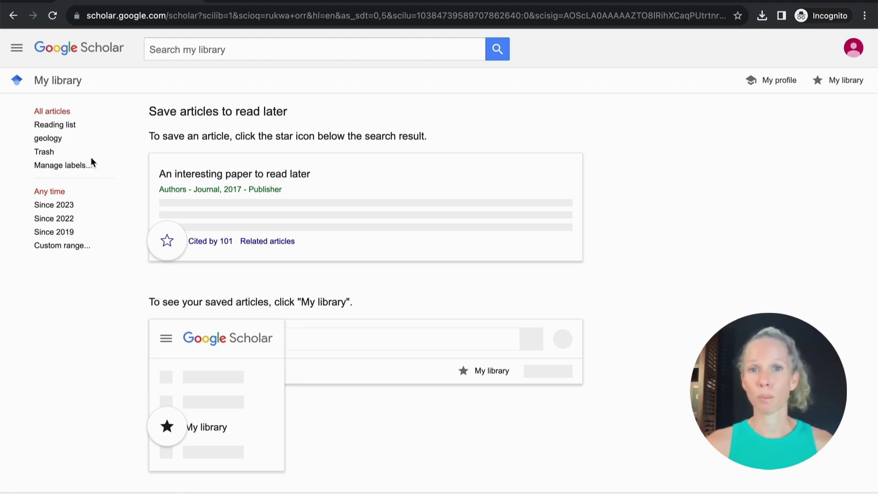
Return to the Google Scholar home page via the logo
left_click(96, 48)
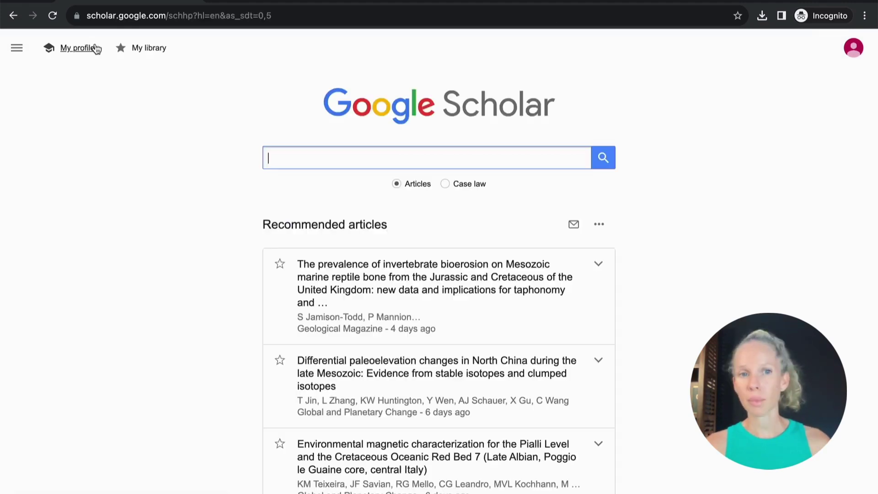